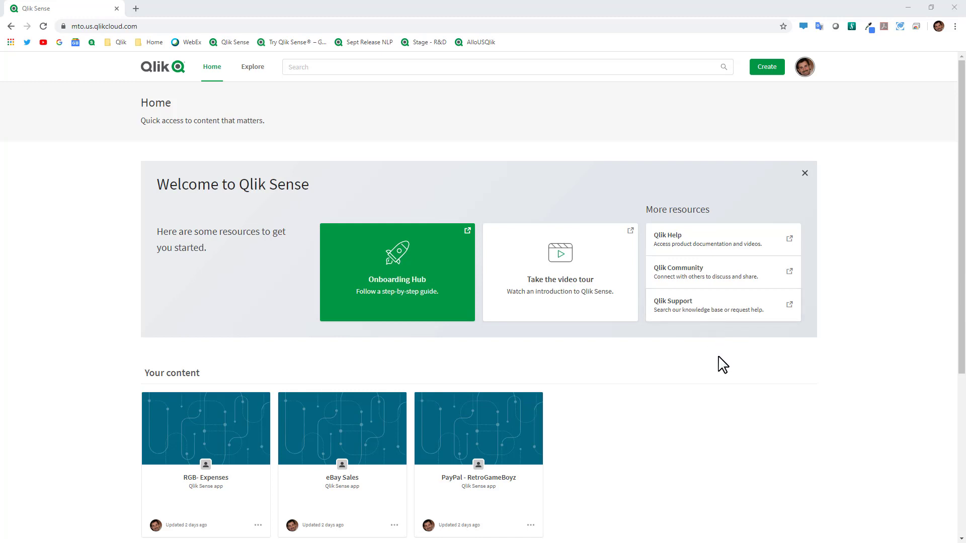
- Begin a new app named 'Sales Dashboard 2020', leaving its space set to Personal
{"action": "scroll", "coordinate": [724, 367], "scroll_direction": "down", "scroll_amount": 3}
{"action": "scroll", "coordinate": [743, 374], "scroll_direction": "down", "scroll_amount": 1}
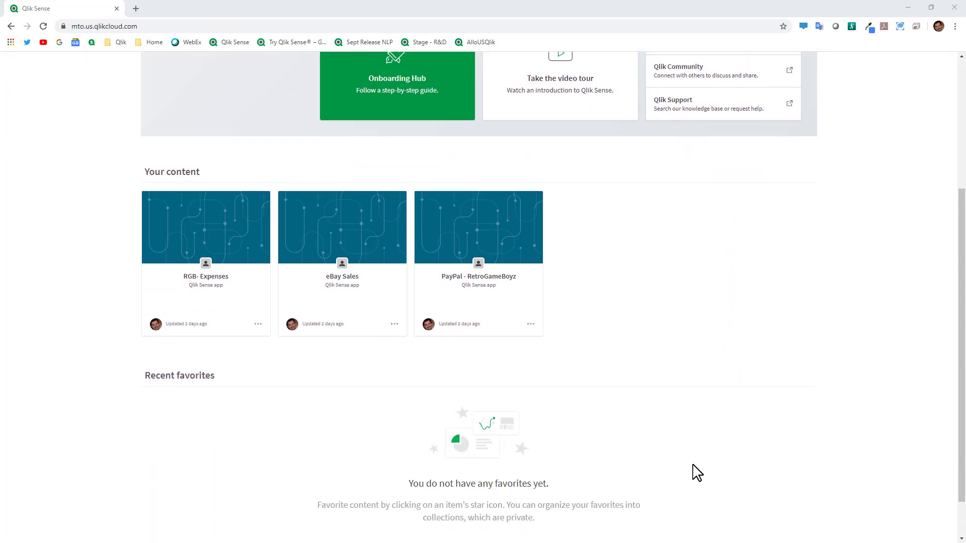
{"action": "scroll", "coordinate": [699, 472], "scroll_direction": "up", "scroll_amount": 3}
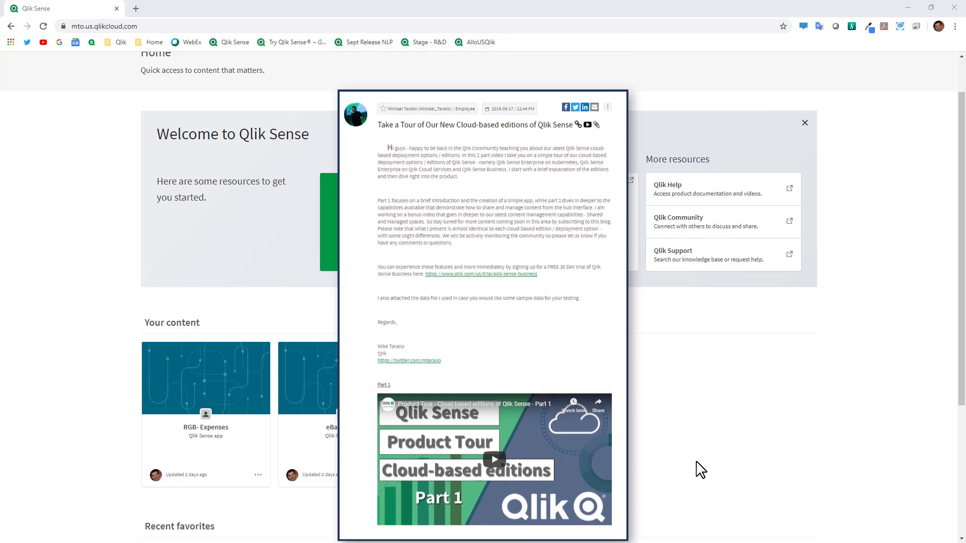
{"action": "scroll", "coordinate": [737, 382], "scroll_direction": "up", "scroll_amount": 1}
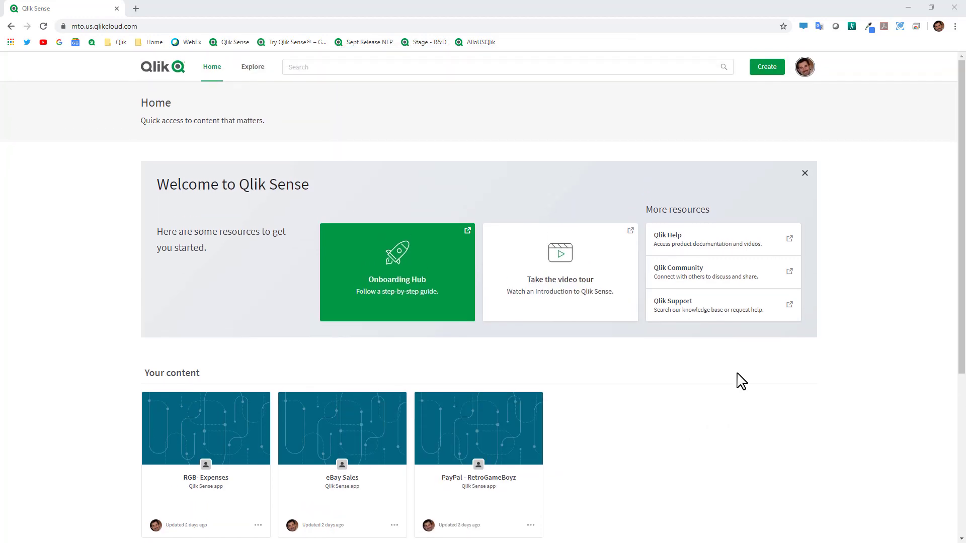
{"action": "left_click", "coordinate": [767, 71]}
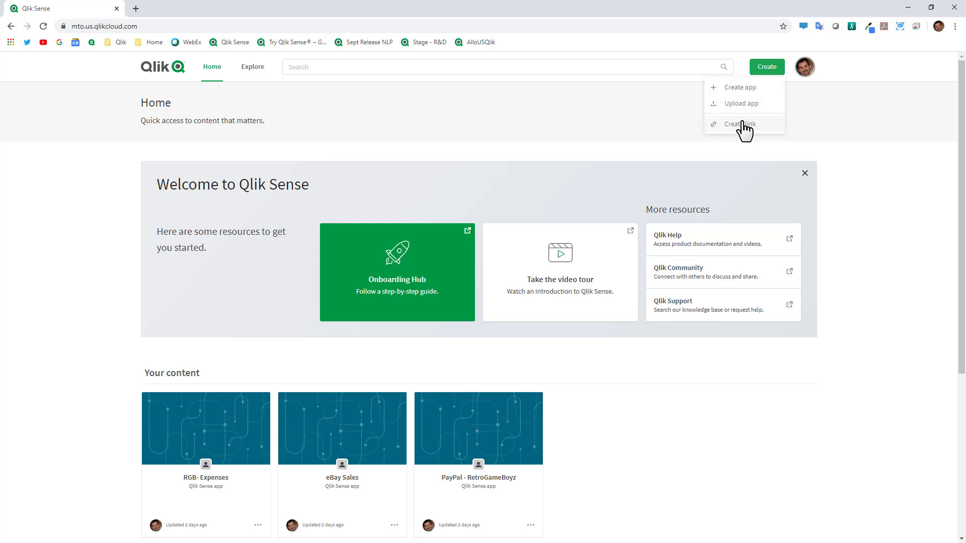
{"action": "left_click", "coordinate": [739, 87]}
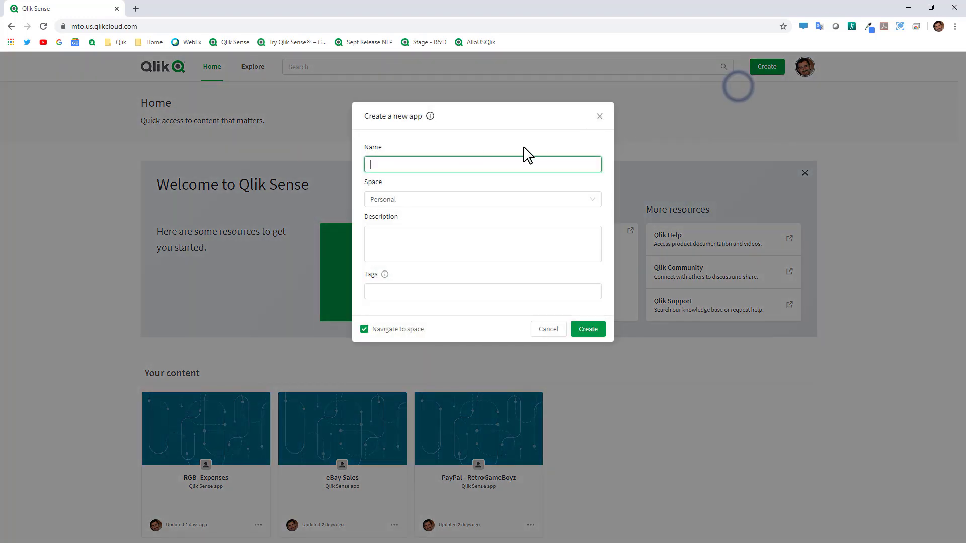
{"action": "type", "text": "S"}
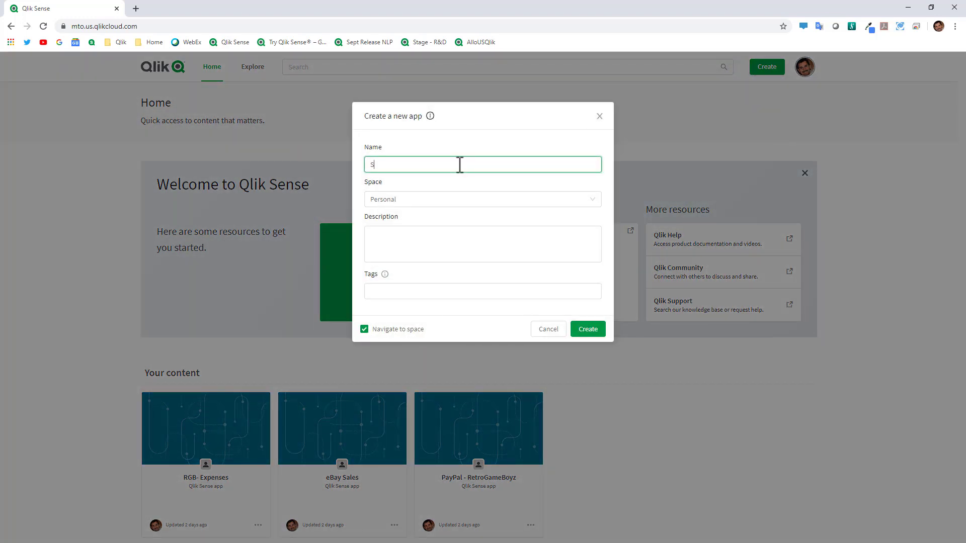
{"action": "type", "text": "ales Dashb"}
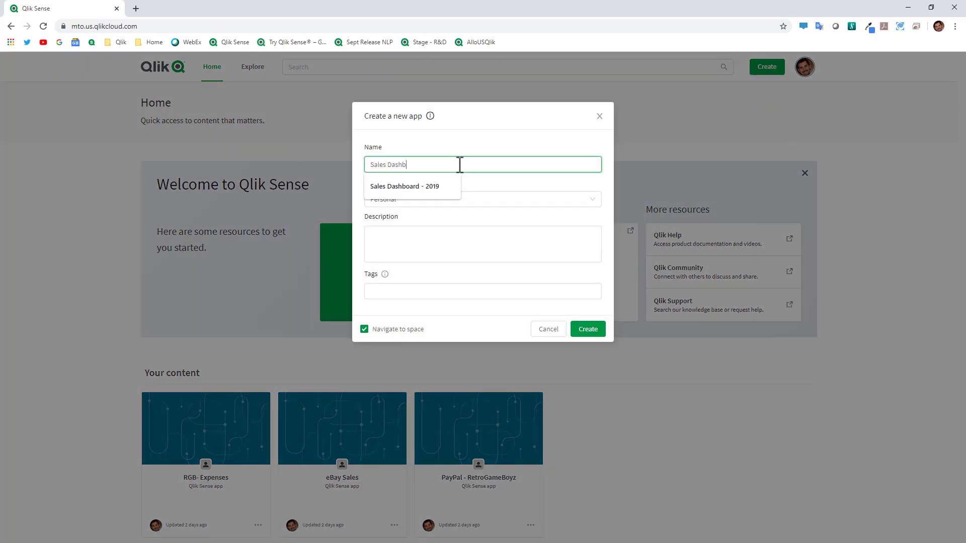
{"action": "type", "text": "oard 2020"}
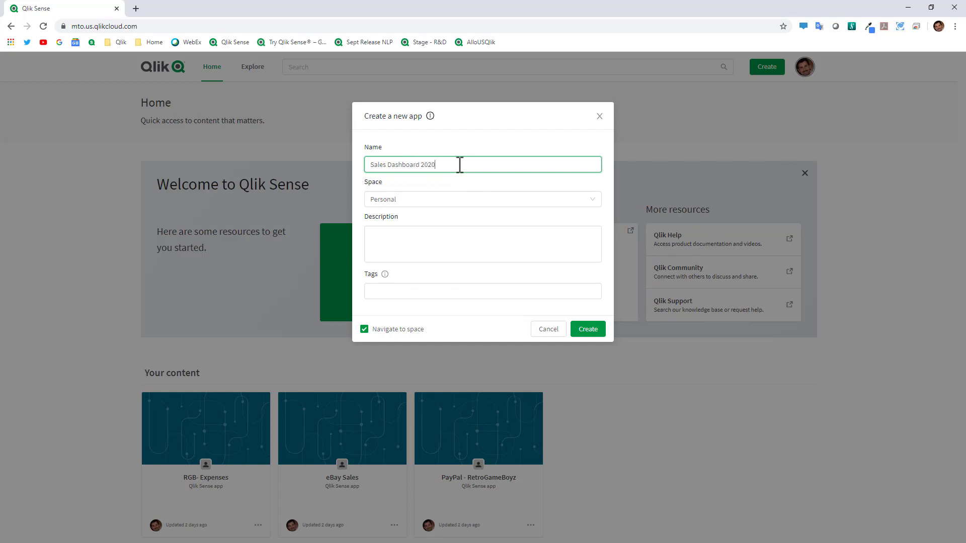
{"action": "left_click", "coordinate": [443, 200]}
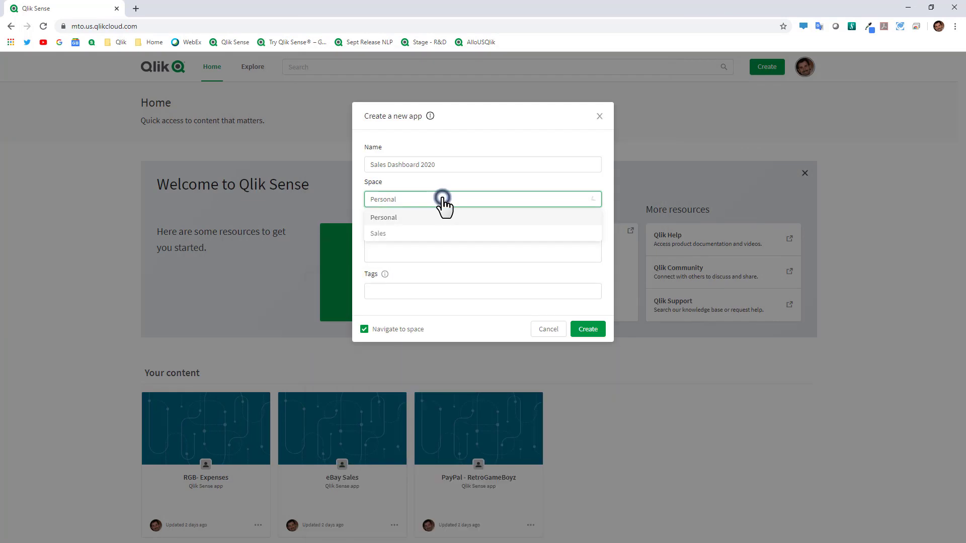
{"action": "left_click", "coordinate": [442, 199]}
{"action": "left_click", "coordinate": [439, 245]}
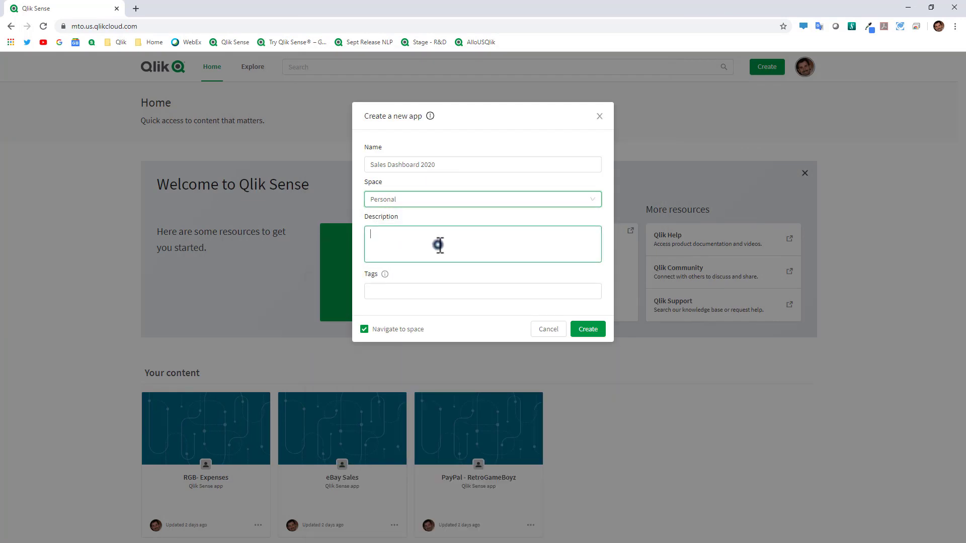
- Create the Sales Dashboard 2020 app and open it from the Personal space
{"action": "left_click", "coordinate": [588, 329]}
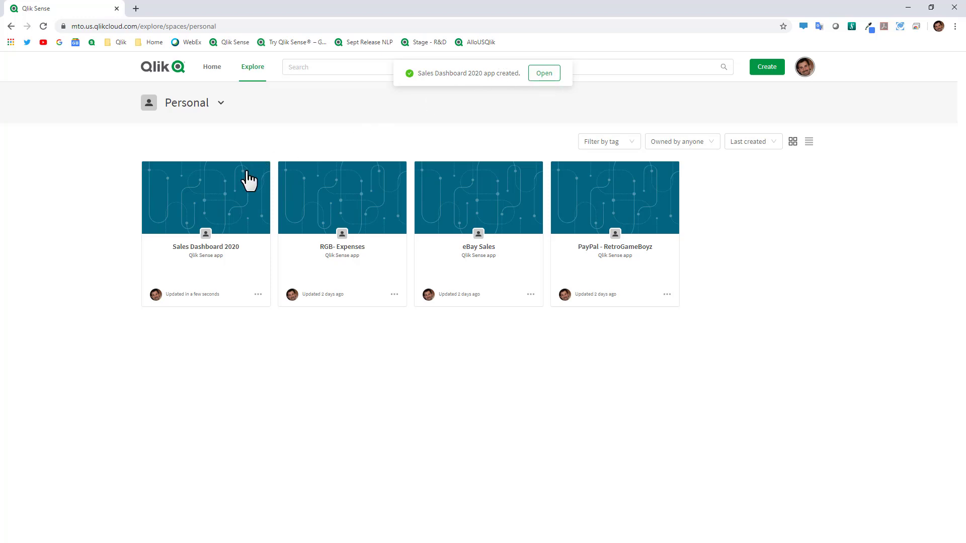
{"action": "left_click", "coordinate": [224, 214]}
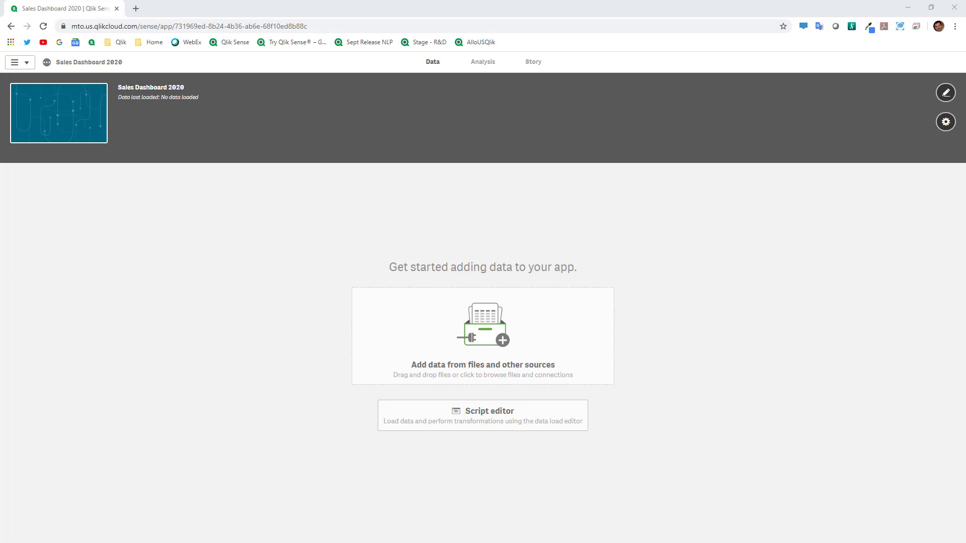
- Bring the sales data file from the C:\Data folder into the app so its fields load
{"action": "key", "text": "alt+Tab"}
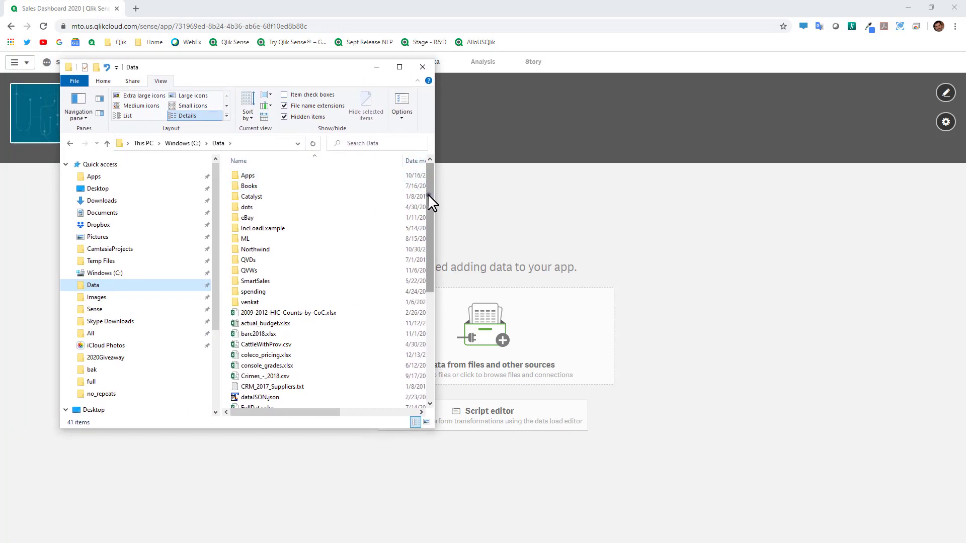
{"action": "left_click_drag", "start_coordinate": [428, 194], "coordinate": [430, 257]}
{"action": "left_click", "coordinate": [311, 161]}
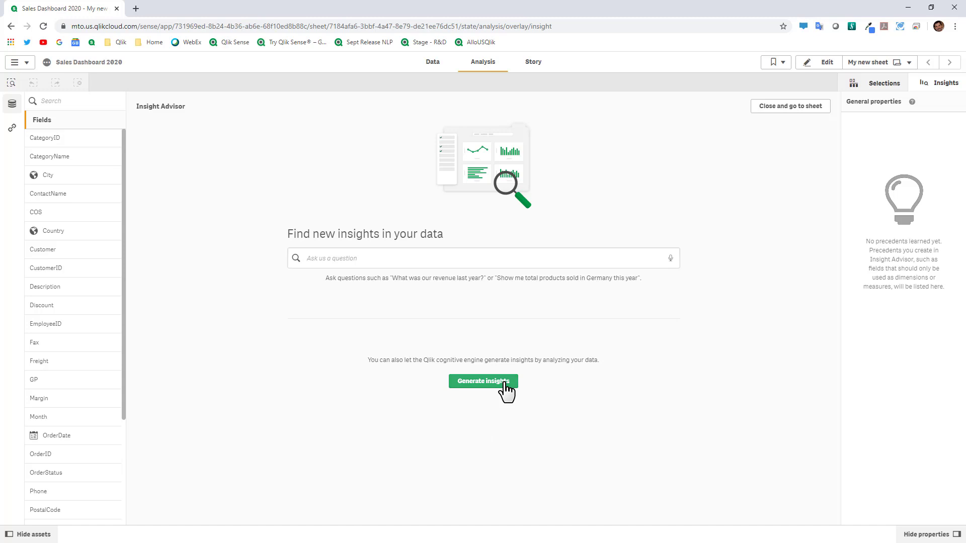
- Ask 'show me sales' in Insight Advisor and add the 1.79M sum(Sales) KPI to My new sheet
{"action": "left_click", "coordinate": [398, 259]}
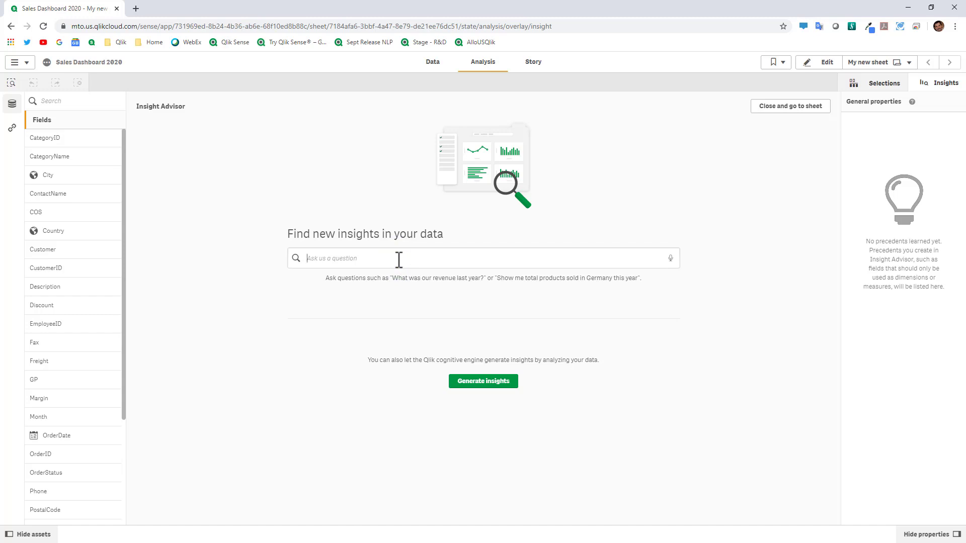
{"action": "type", "text": "show "}
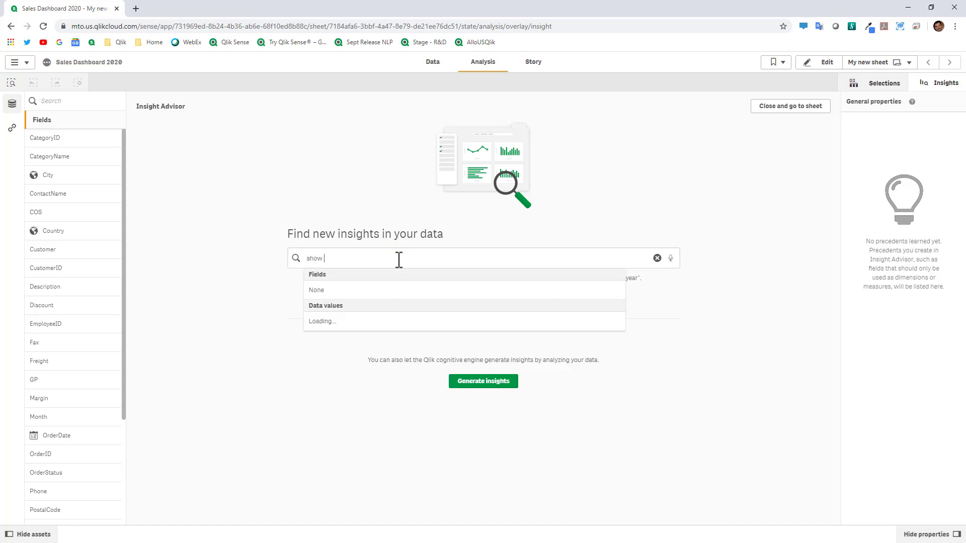
{"action": "type", "text": "me sales"}
{"action": "key", "text": "Return"}
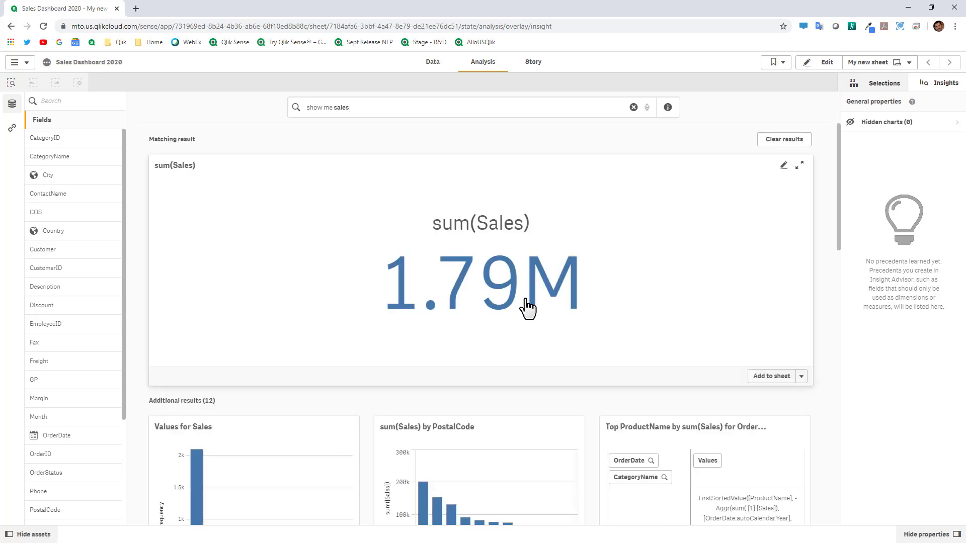
{"action": "scroll", "coordinate": [628, 389], "scroll_direction": "down", "scroll_amount": 3}
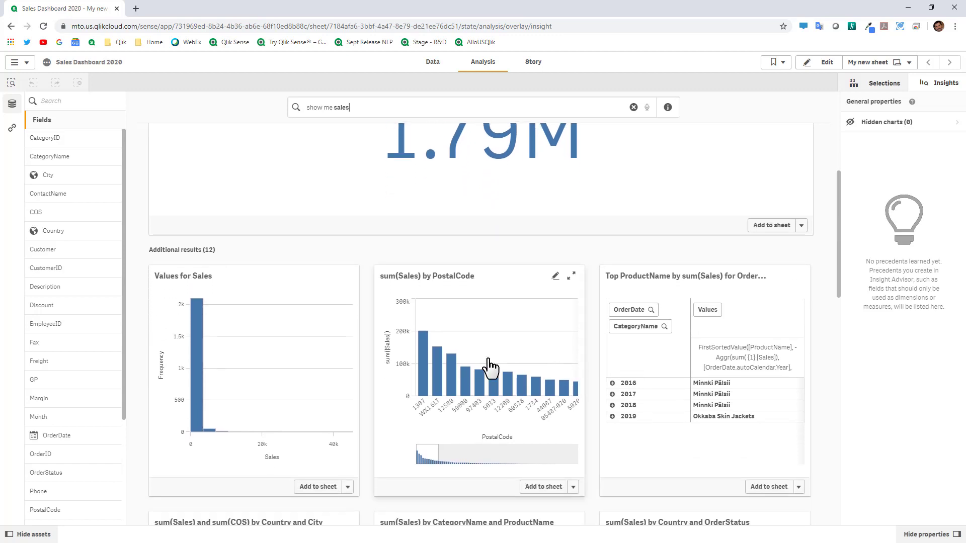
{"action": "scroll", "coordinate": [264, 393], "scroll_direction": "up", "scroll_amount": 3}
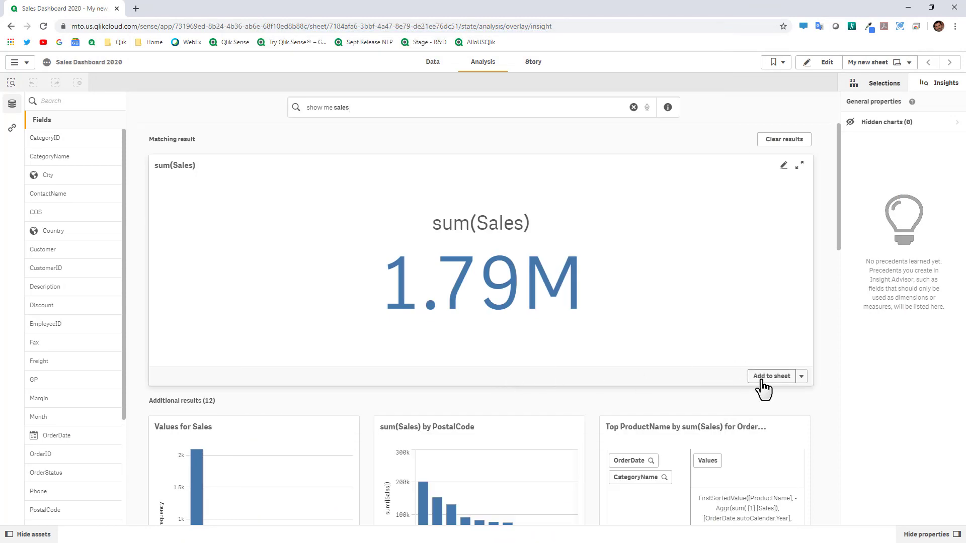
{"action": "left_click", "coordinate": [762, 381]}
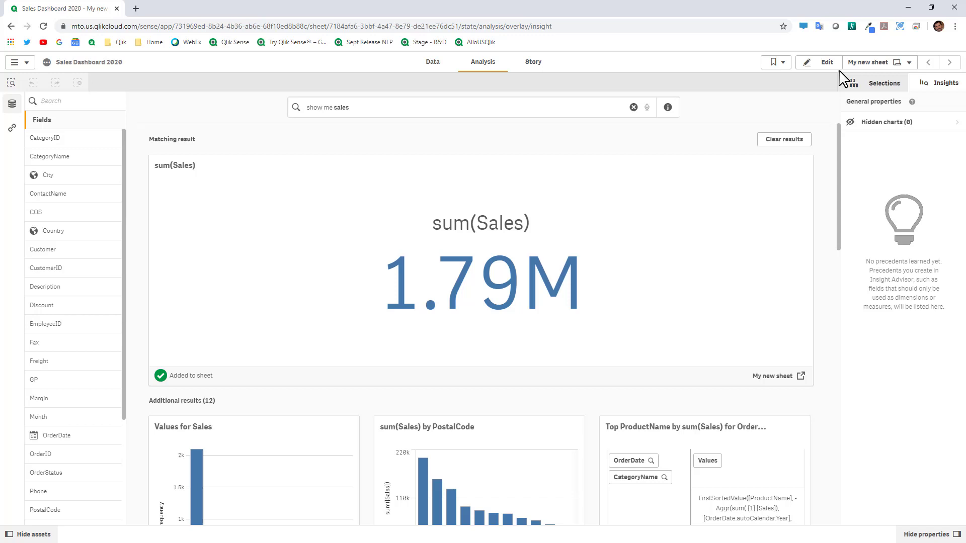
- Edit My new sheet, bring up the Fields panel, and select the sum(Sales) KPI
{"action": "left_click", "coordinate": [825, 65]}
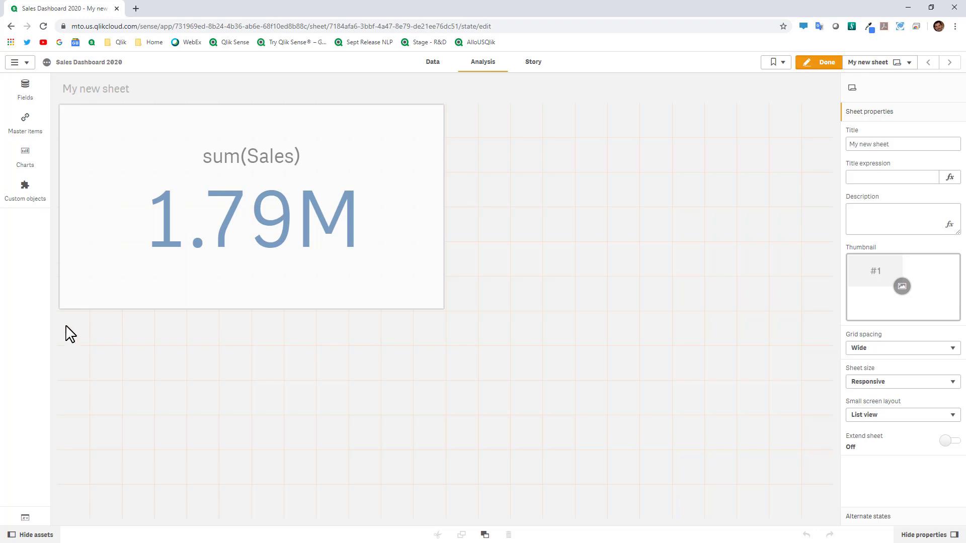
{"action": "left_click", "coordinate": [29, 167]}
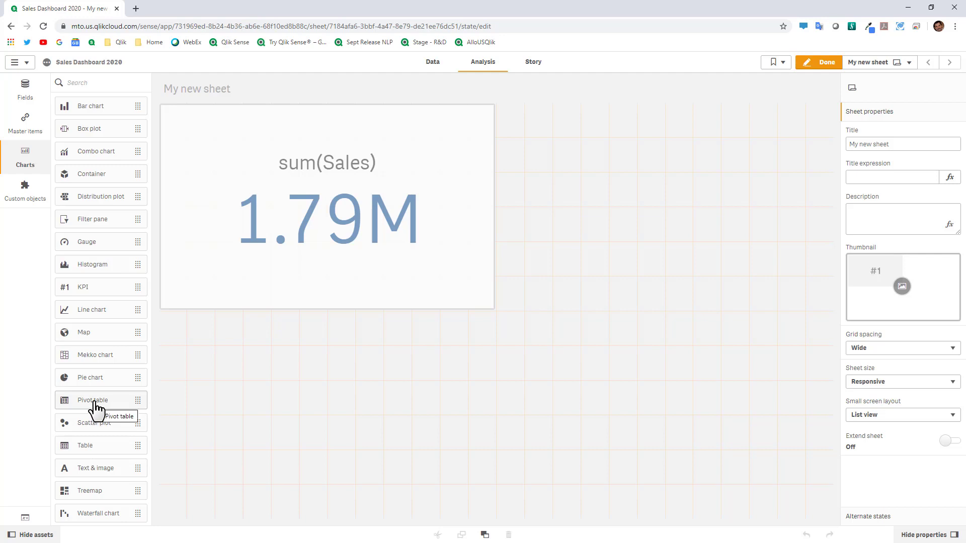
{"action": "left_click", "coordinate": [30, 106]}
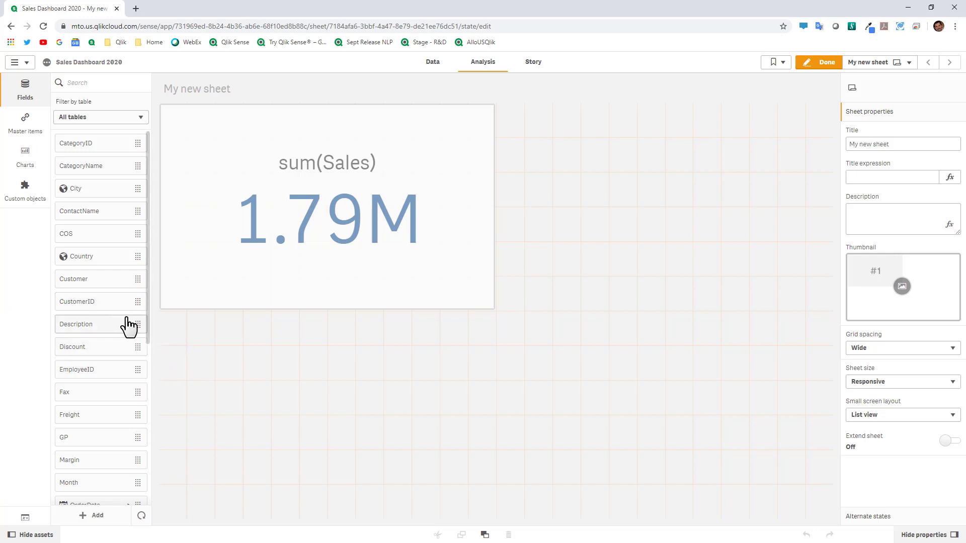
{"action": "left_click", "coordinate": [261, 272]}
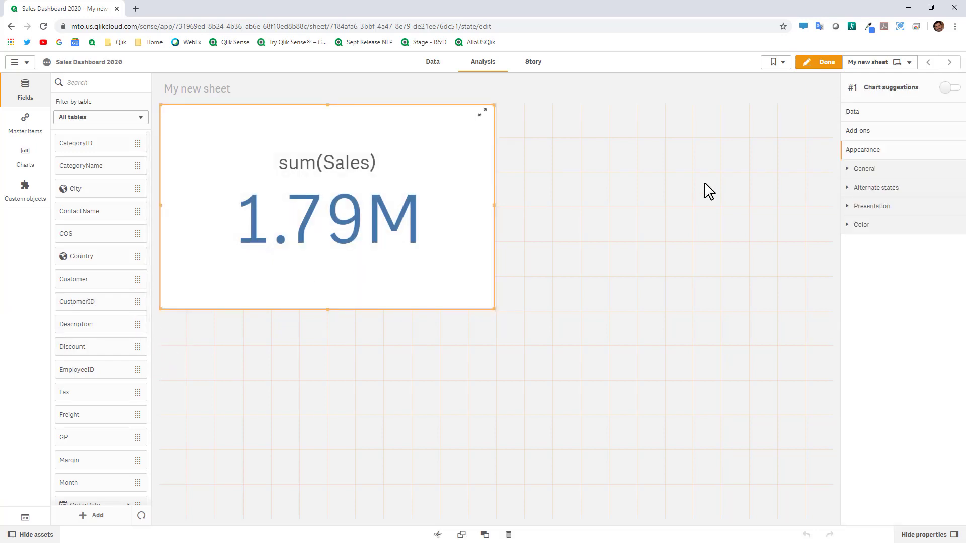
- Enable chart suggestions and drop CategoryName on the KPI to get sales by category bars
{"action": "left_click", "coordinate": [946, 88]}
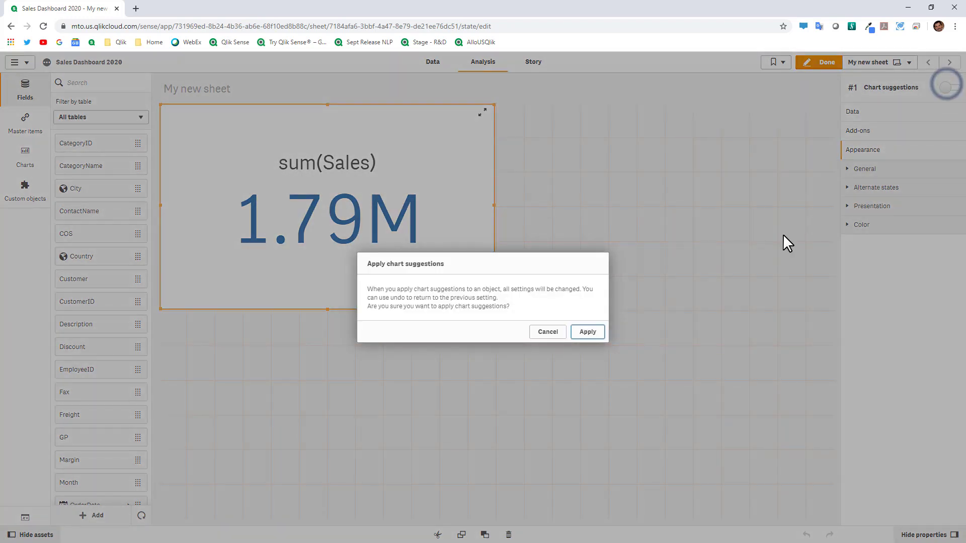
{"action": "left_click", "coordinate": [589, 330]}
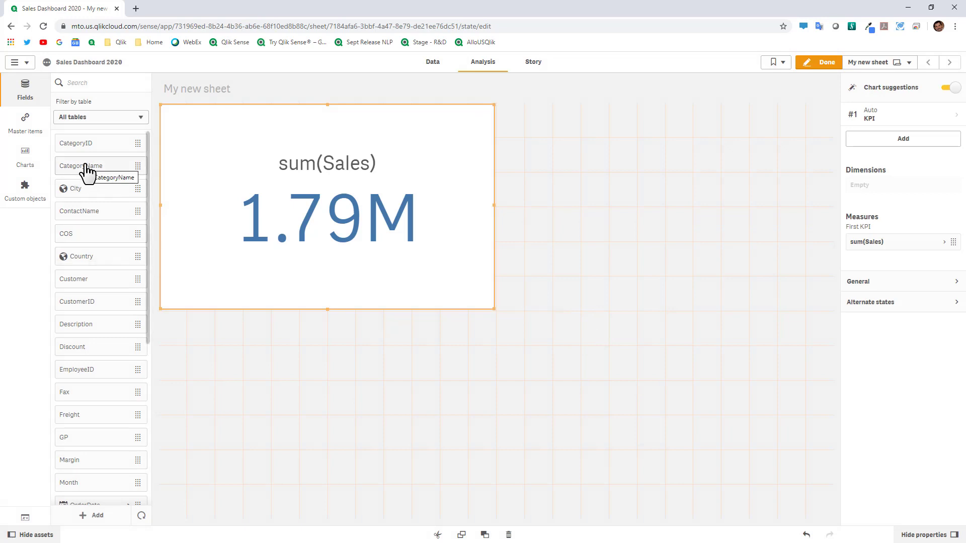
{"action": "left_click_drag", "start_coordinate": [84, 165], "coordinate": [334, 194]}
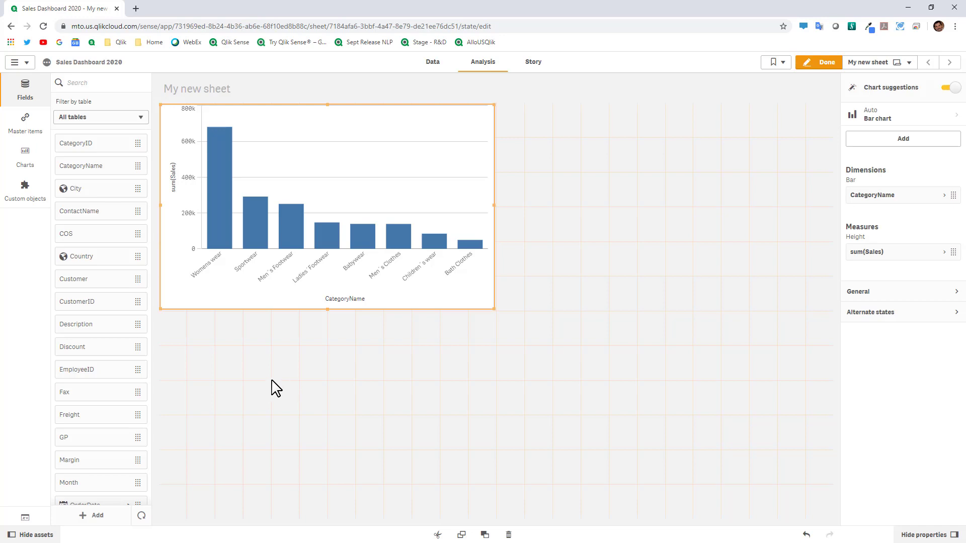
- Drop ProductName onto the CategoryName bar chart, converting it into a treemap
{"action": "scroll", "coordinate": [63, 368], "scroll_direction": "down", "scroll_amount": 3}
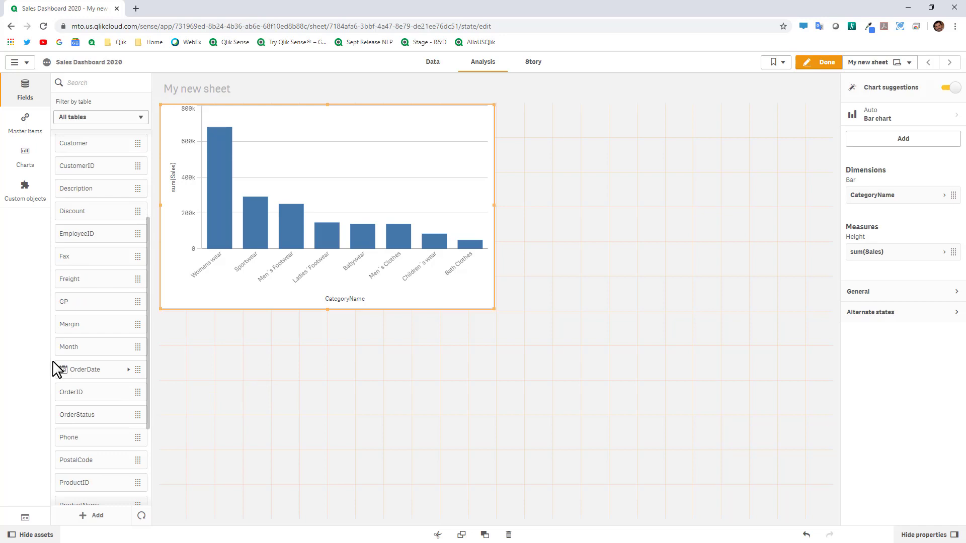
{"action": "scroll", "coordinate": [56, 369], "scroll_direction": "down", "scroll_amount": 1}
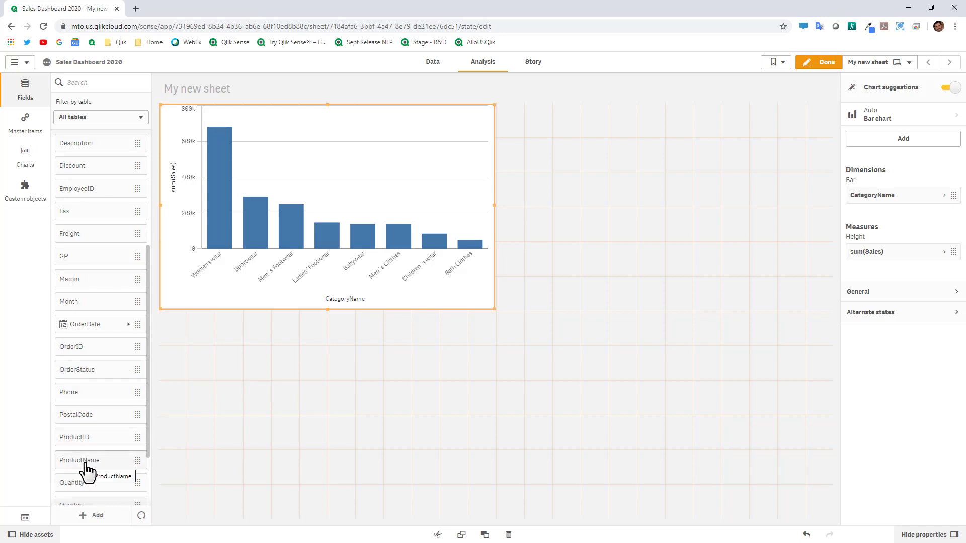
{"action": "left_click_drag", "start_coordinate": [87, 469], "coordinate": [321, 237]}
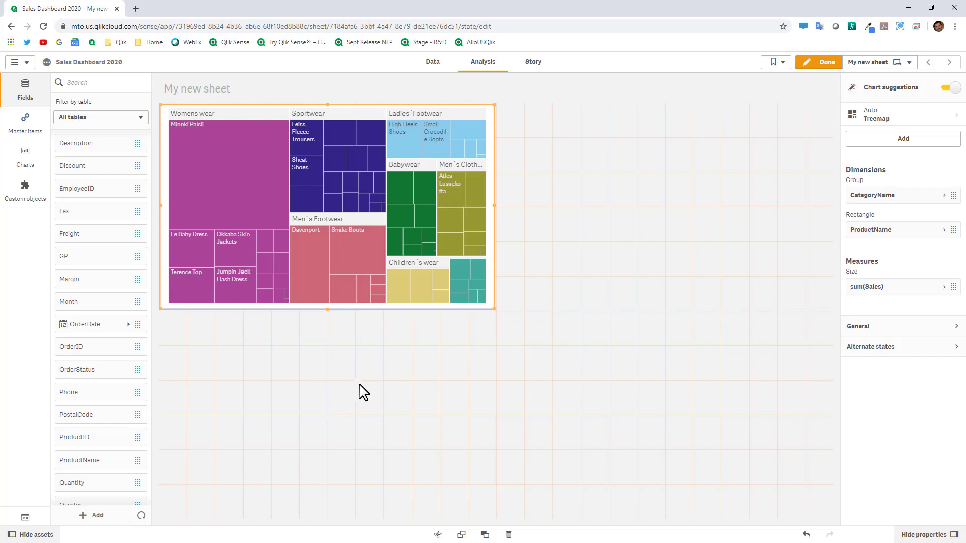
- Switch off chart suggestions, then duplicate the treemap and delete the copy
{"action": "left_click", "coordinate": [952, 88]}
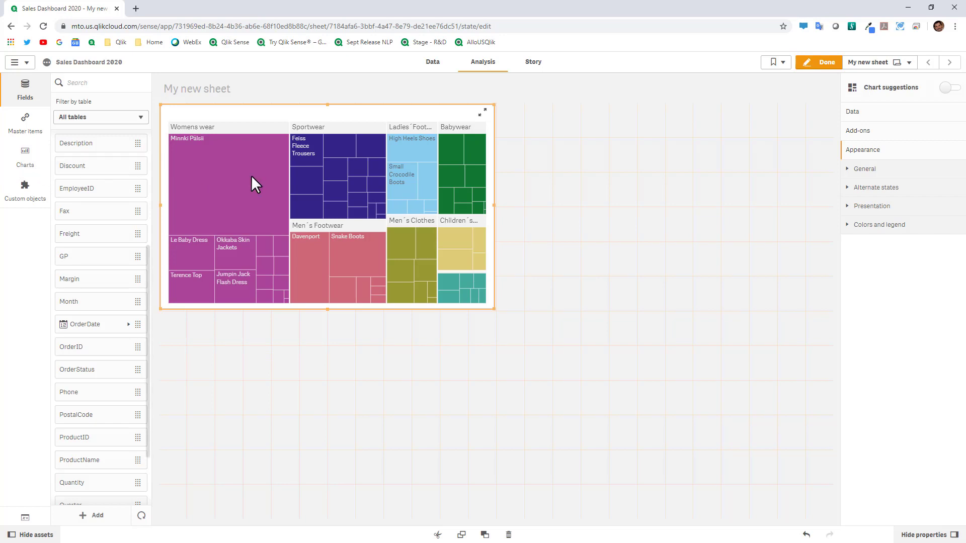
{"action": "key", "text": "ctrl+c"}
{"action": "key", "text": "ctrl+v"}
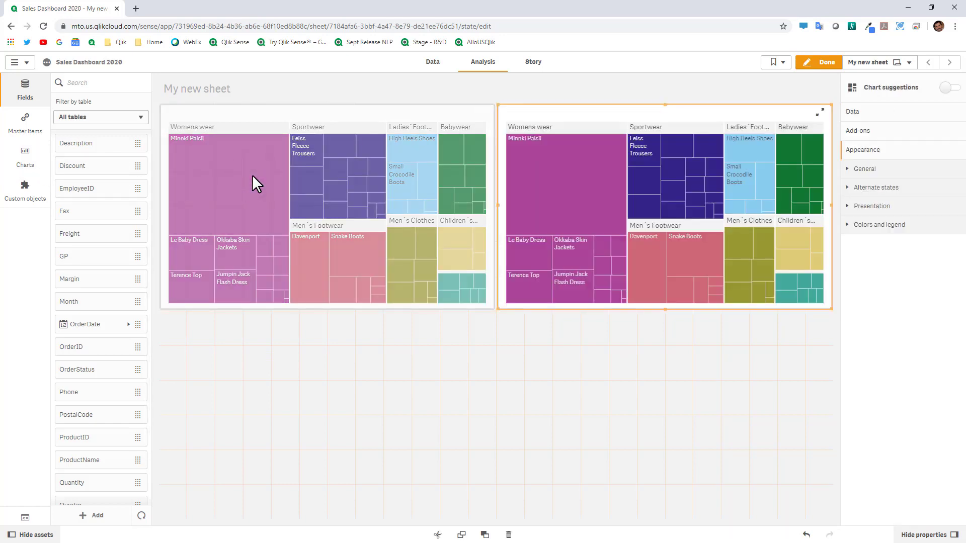
{"action": "right_click", "coordinate": [704, 213]}
{"action": "left_click", "coordinate": [733, 246]}
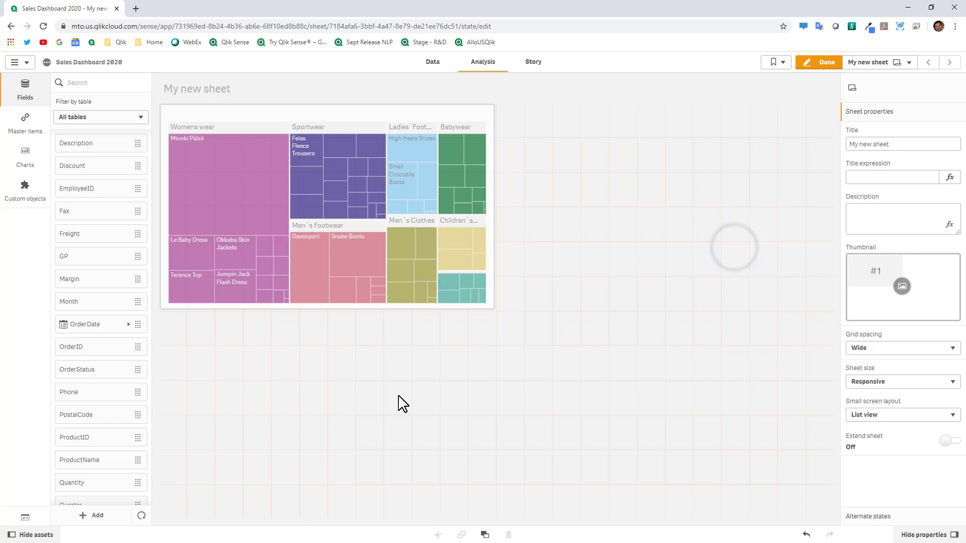
- Place a scatter plot below the treemap with Country as its dimension
{"action": "left_click", "coordinate": [32, 165]}
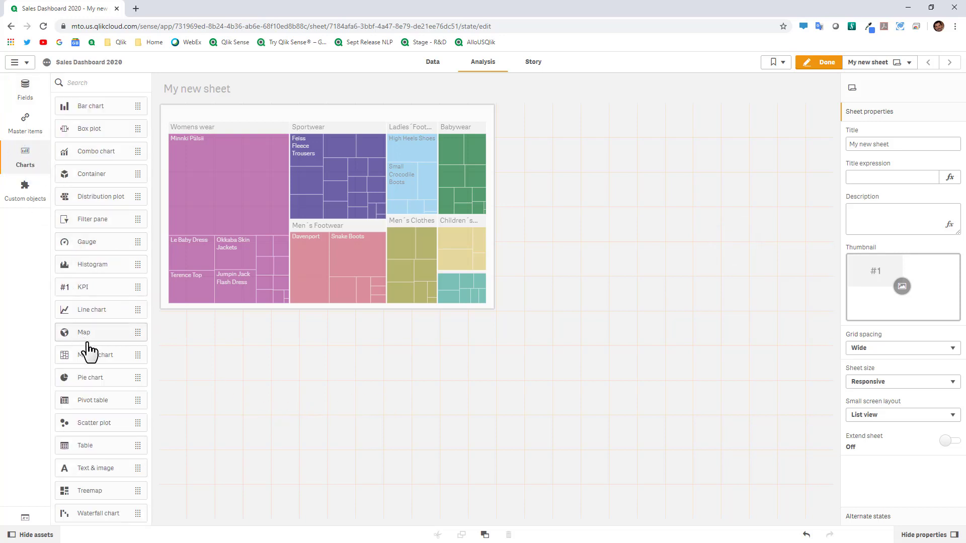
{"action": "left_click_drag", "start_coordinate": [85, 424], "coordinate": [329, 417]}
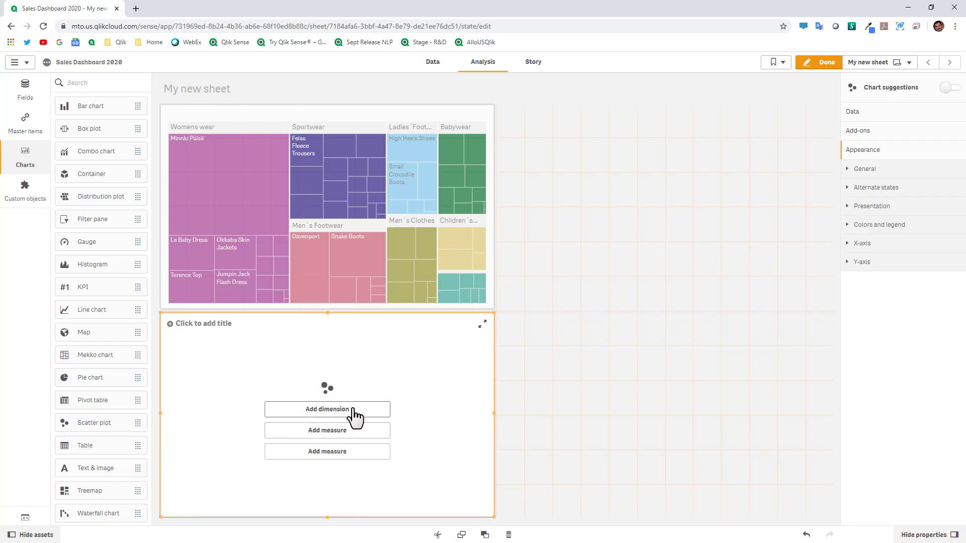
{"action": "left_click", "coordinate": [363, 411]}
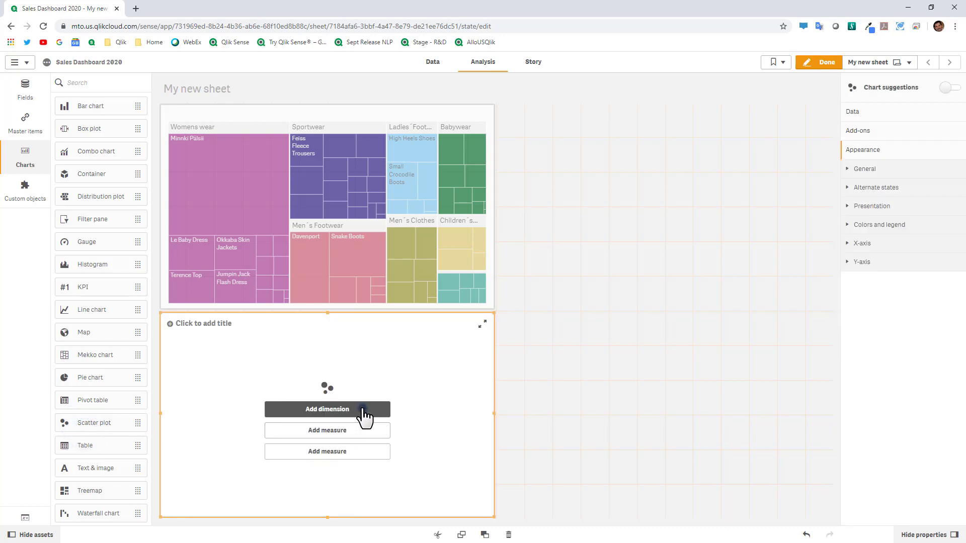
{"action": "left_click", "coordinate": [431, 436]}
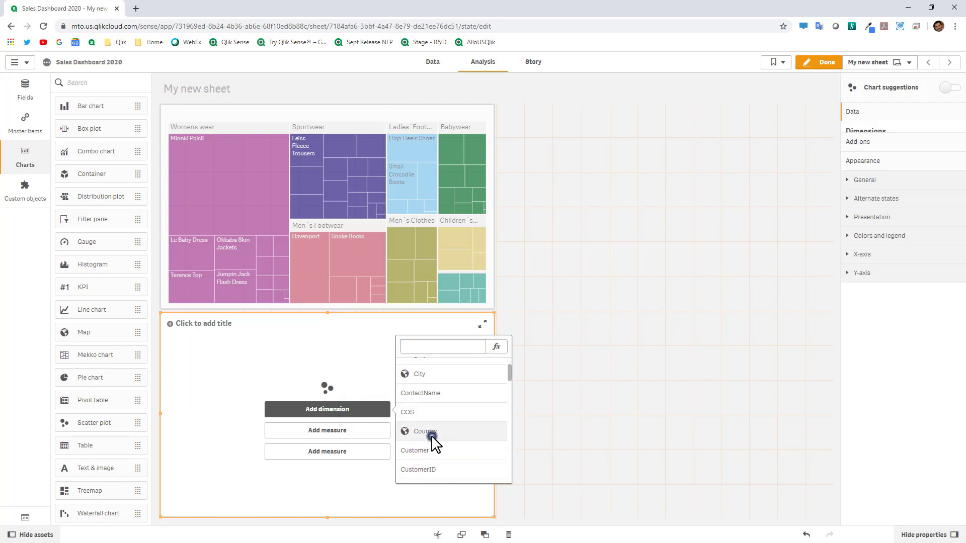
- Add Sum(Sales) and Sum(Margin) as the scatter plot's two measures
{"action": "left_click", "coordinate": [357, 441]}
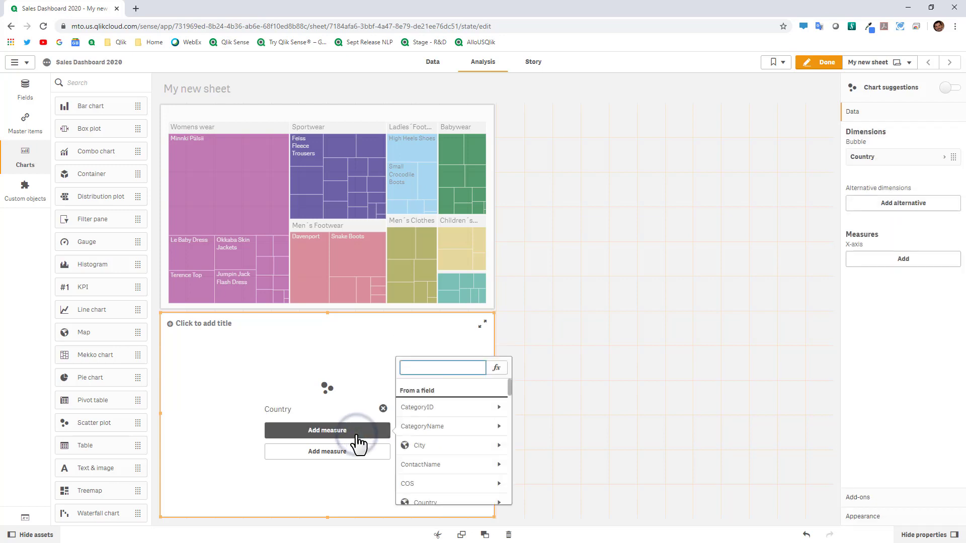
{"action": "type", "text": "sales"}
{"action": "left_click", "coordinate": [427, 483]}
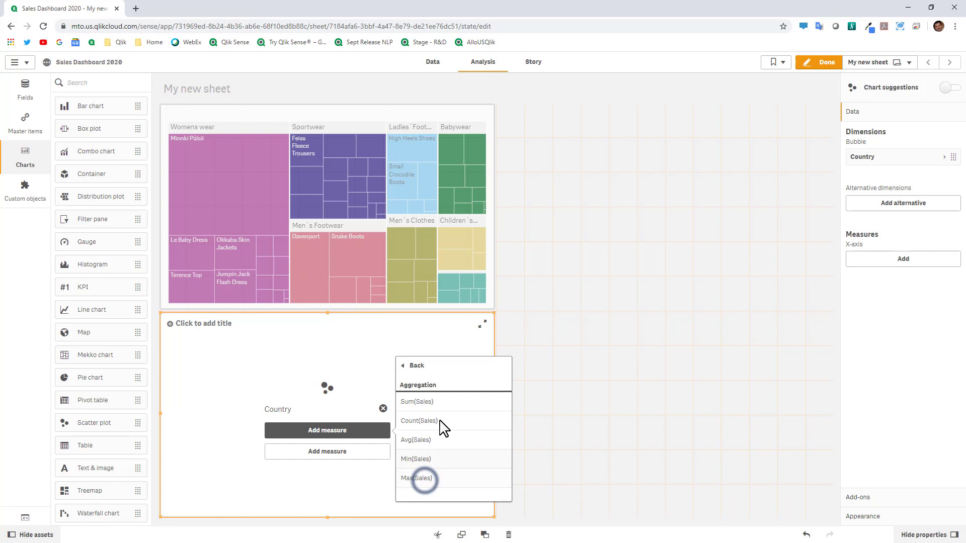
{"action": "left_click", "coordinate": [446, 404]}
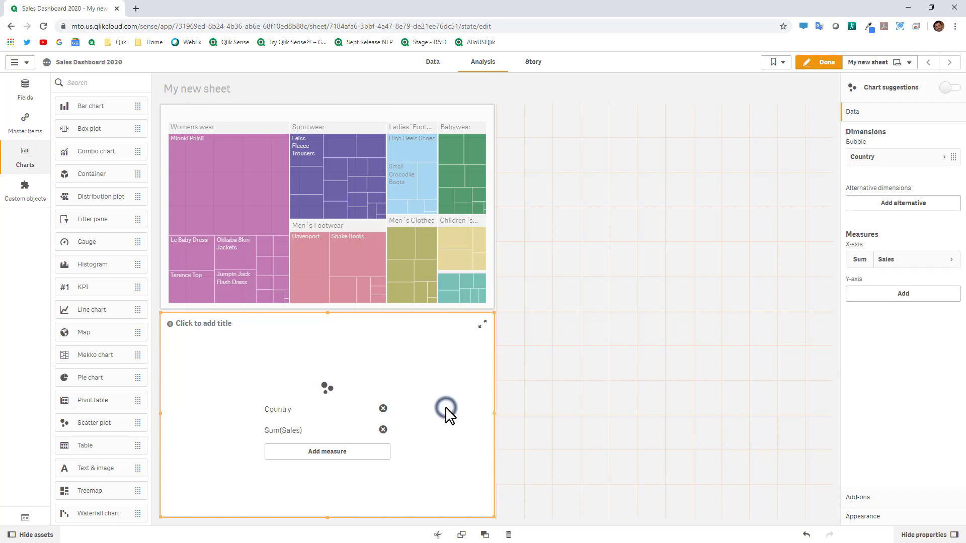
{"action": "left_click", "coordinate": [358, 452]}
{"action": "type", "text": "ma"}
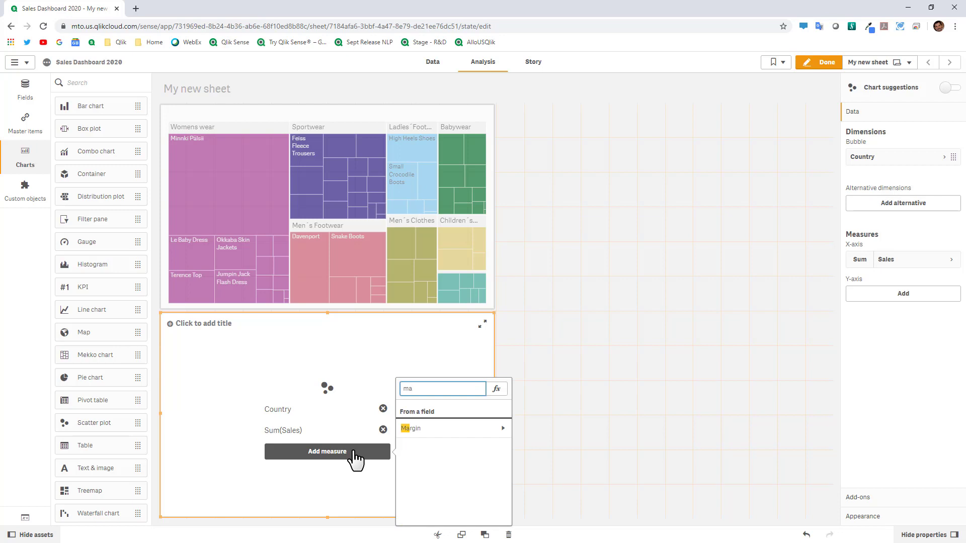
{"action": "left_click", "coordinate": [434, 428]}
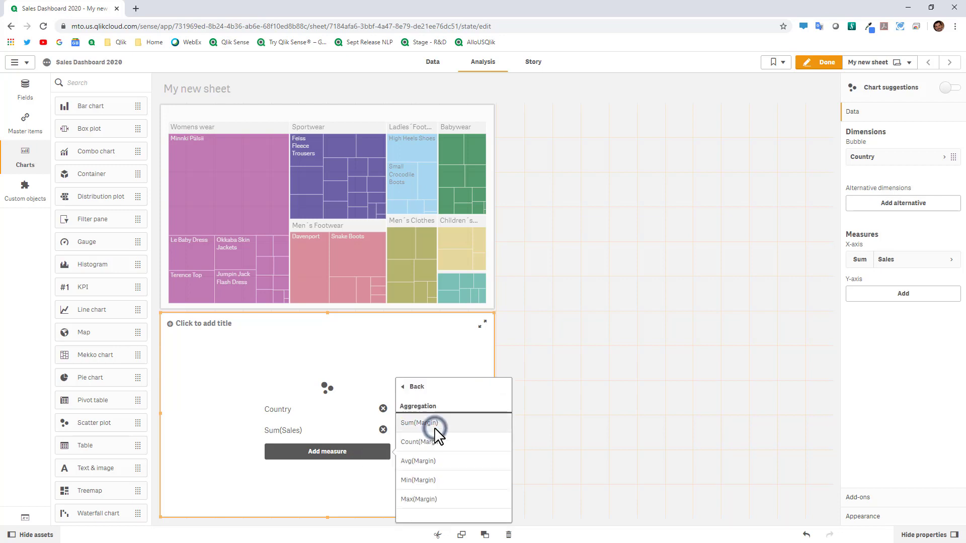
{"action": "left_click", "coordinate": [433, 427]}
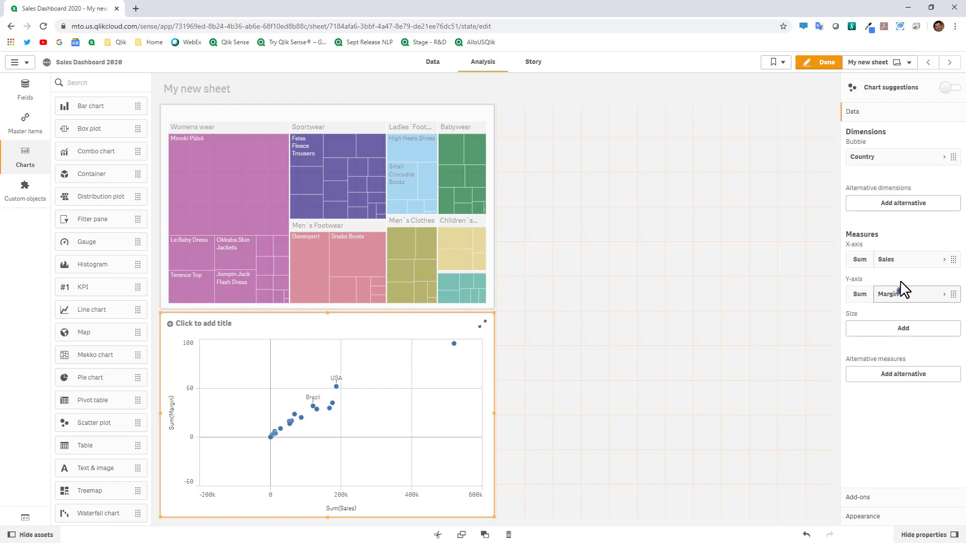
- Move Margin to the X-axis and format it as Number 12.3% percentages
{"action": "left_click_drag", "start_coordinate": [900, 294], "coordinate": [898, 266]}
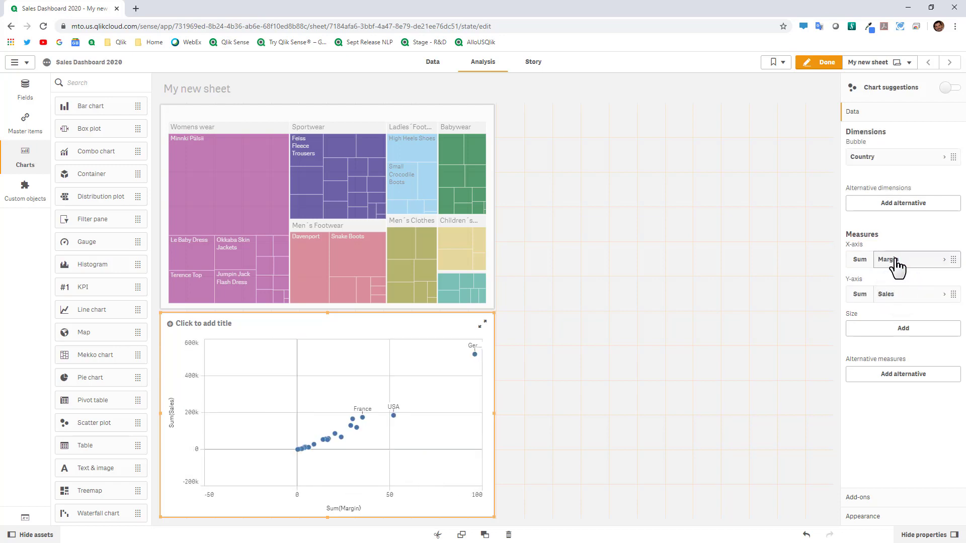
{"action": "left_click", "coordinate": [901, 296]}
{"action": "left_click", "coordinate": [913, 295]}
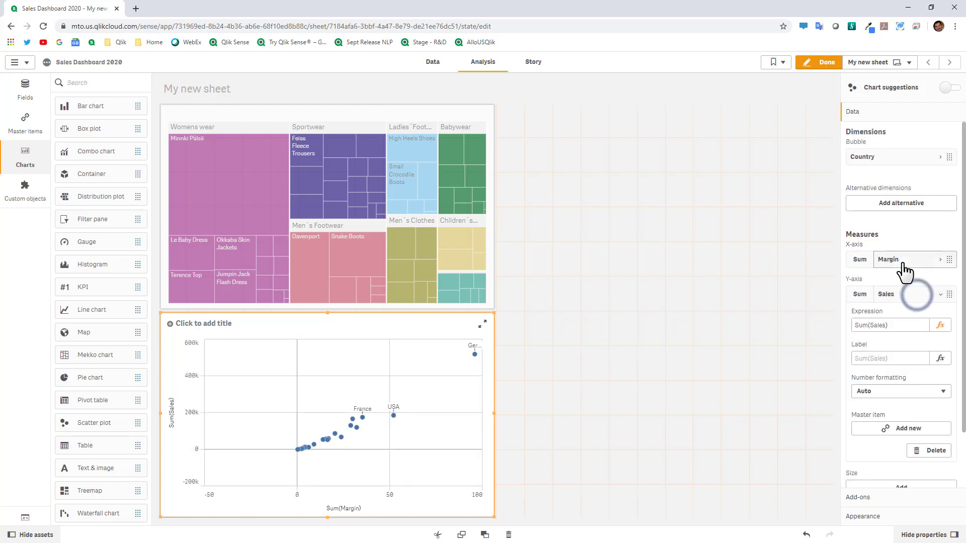
{"action": "left_click", "coordinate": [903, 261]}
{"action": "left_click", "coordinate": [884, 357]}
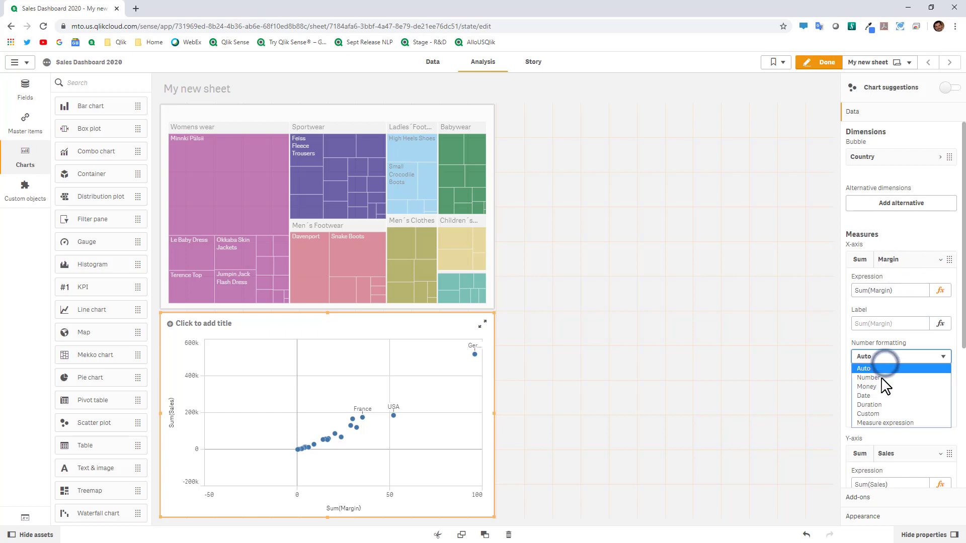
{"action": "left_click", "coordinate": [881, 378]}
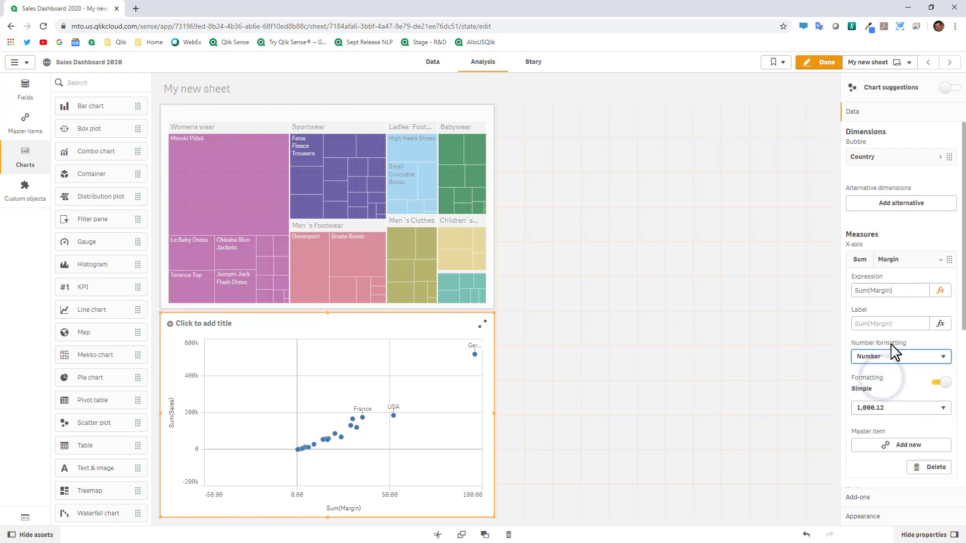
{"action": "left_click", "coordinate": [885, 409]}
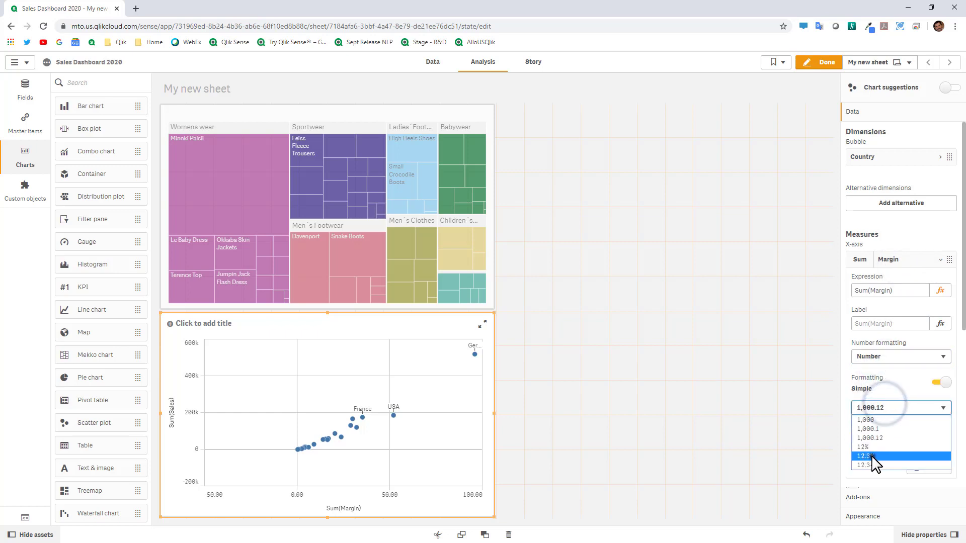
{"action": "left_click", "coordinate": [873, 457]}
- Format Sales as money and label its axis 'Total Sales'
{"action": "scroll", "coordinate": [885, 281], "scroll_direction": "down", "scroll_amount": 2}
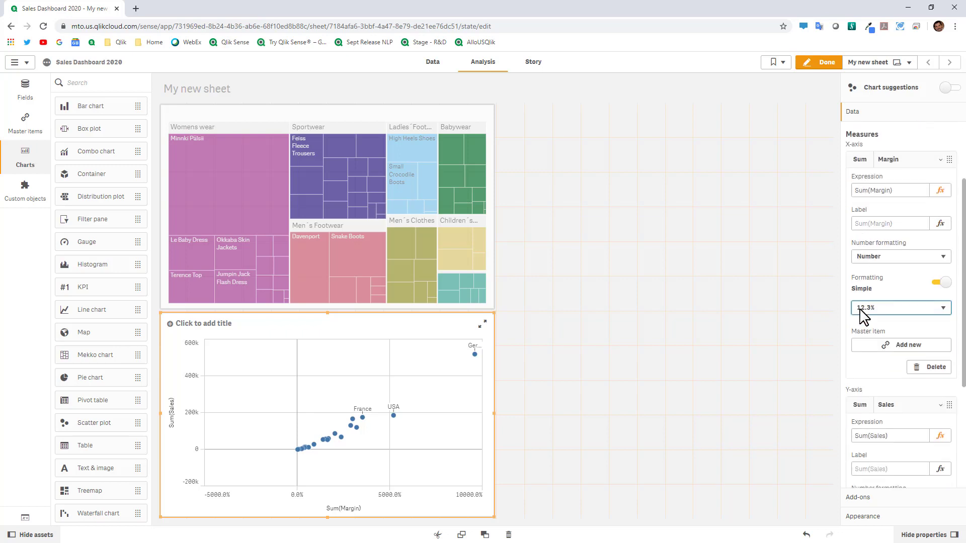
{"action": "scroll", "coordinate": [879, 475], "scroll_direction": "down", "scroll_amount": 1}
{"action": "scroll", "coordinate": [879, 475], "scroll_direction": "down", "scroll_amount": 2}
{"action": "left_click", "coordinate": [888, 401]}
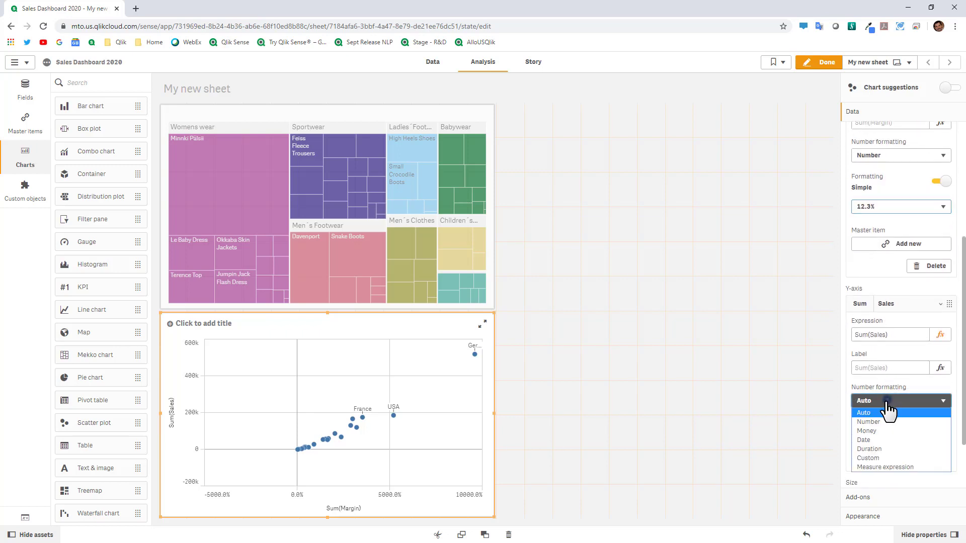
{"action": "left_click", "coordinate": [883, 430]}
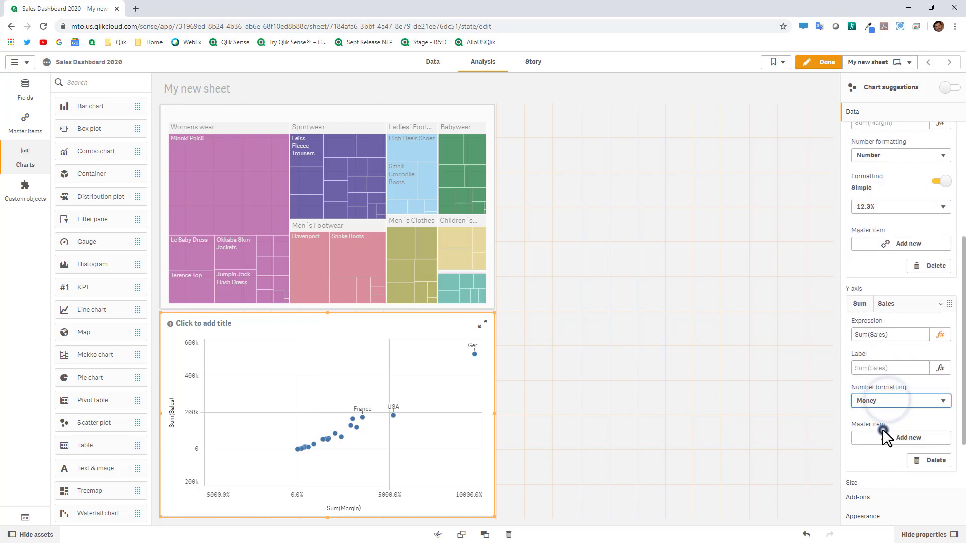
{"action": "left_click", "coordinate": [872, 367]}
{"action": "type", "text": "Total Sales"}
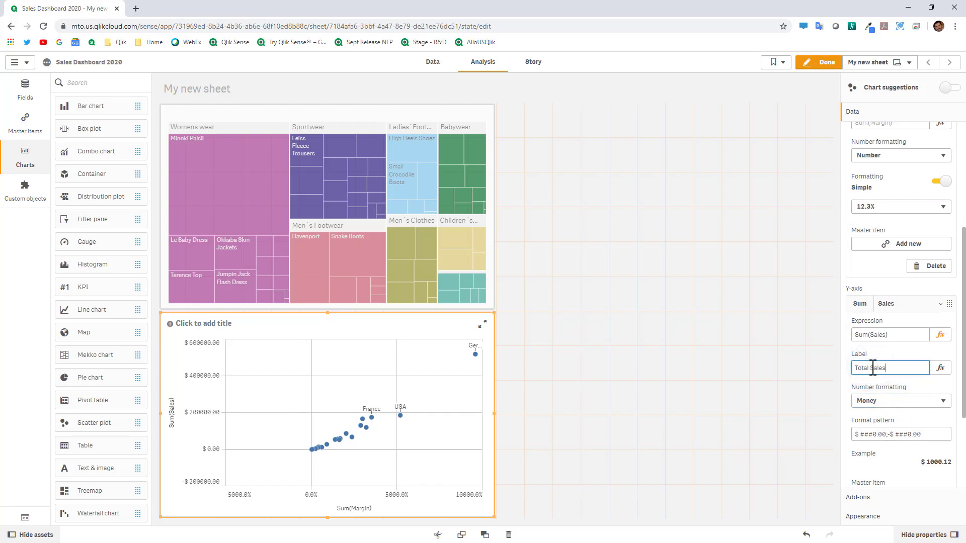
{"action": "key", "text": "Return"}
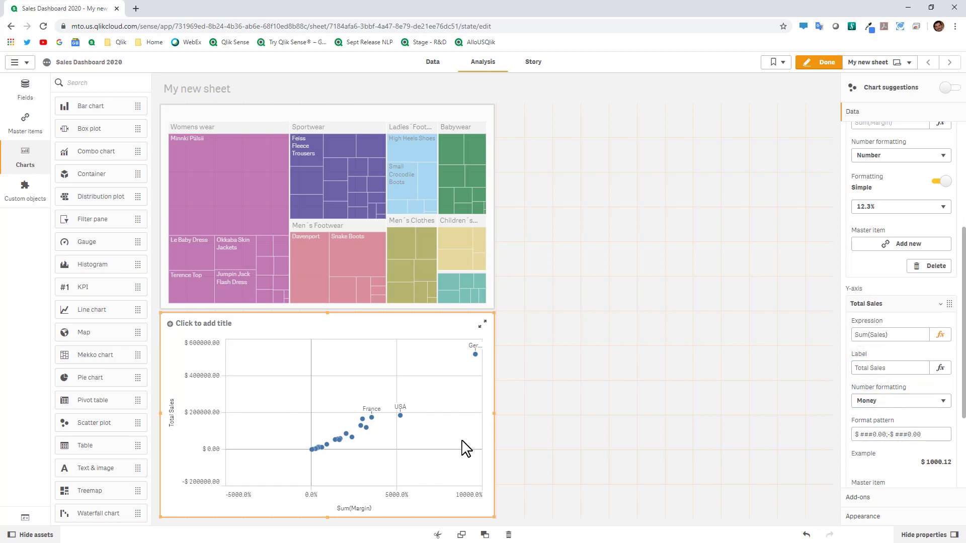
{"action": "left_click", "coordinate": [544, 427]}
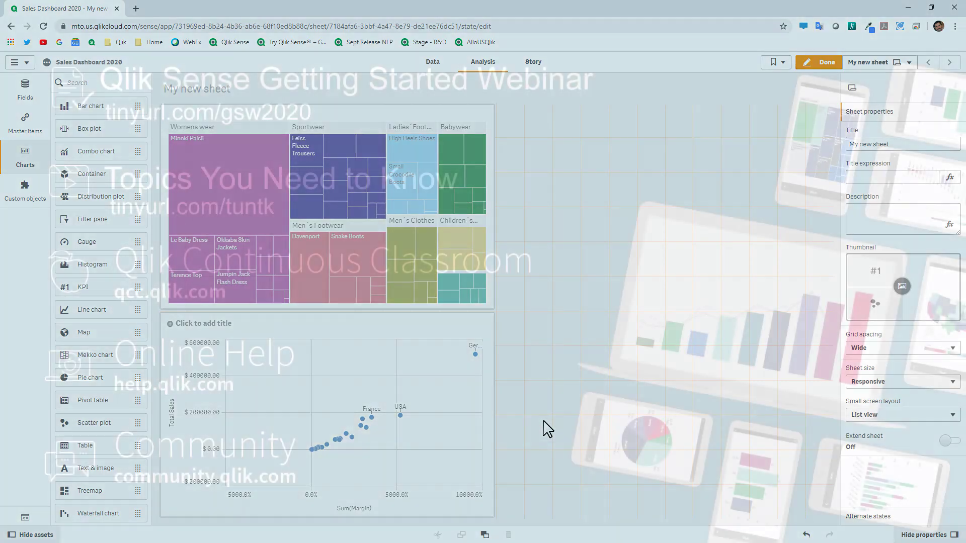